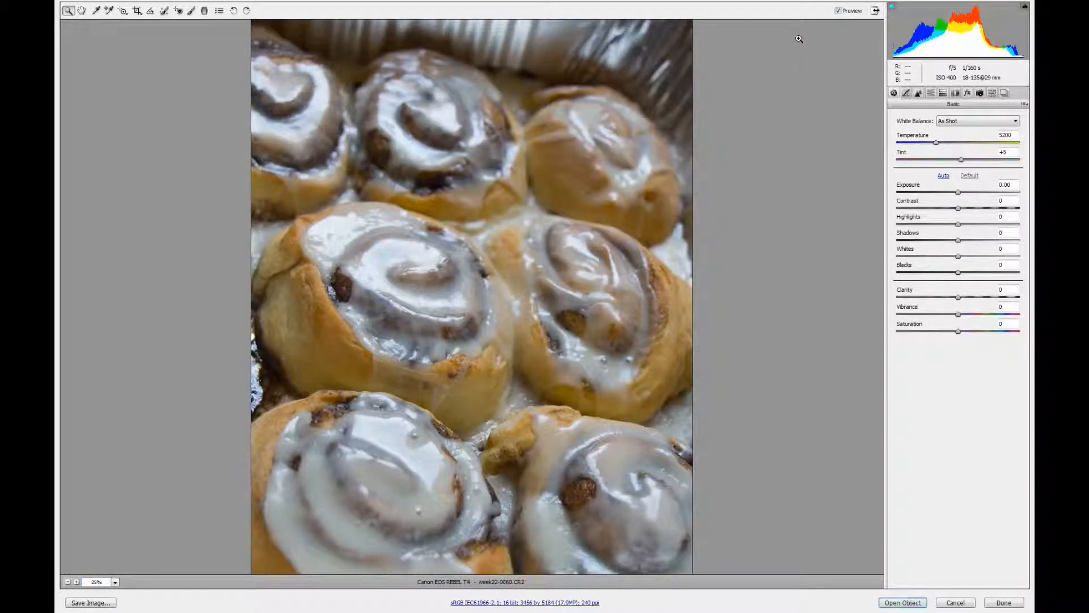
Outline a tilted crop around the middle of the cinnamon rolls, excluding most of the pan edges.
scroll(772, 73, down, 1)
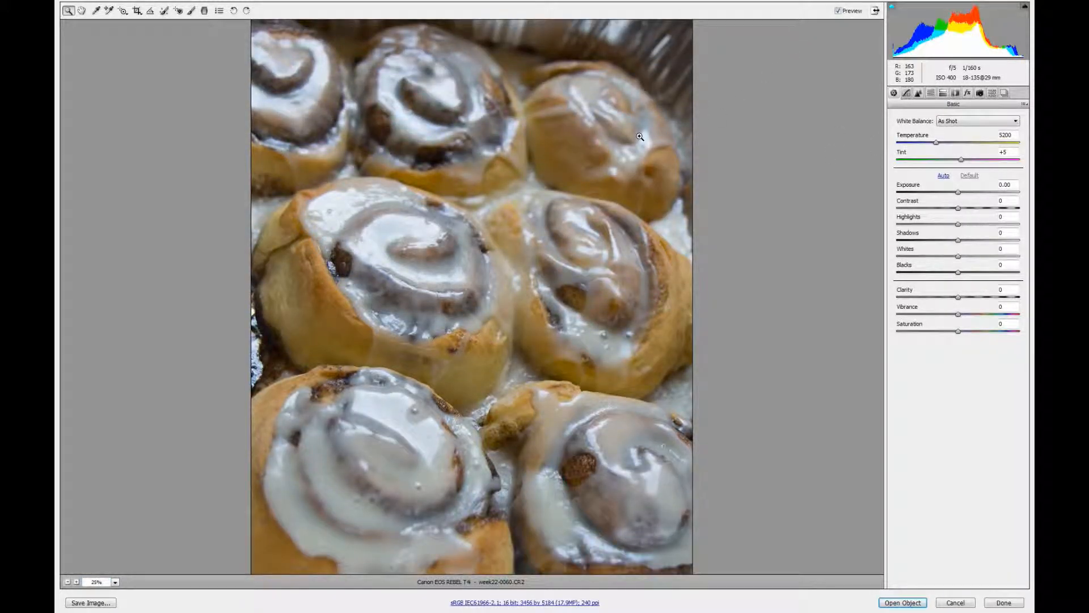
alt+click(639, 137)
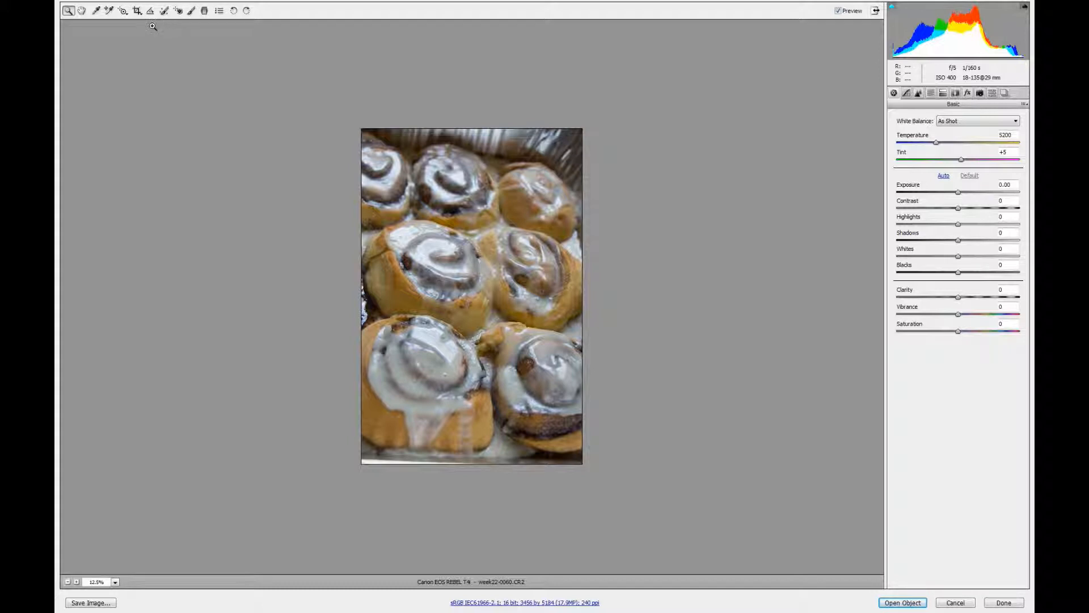
click(133, 14)
drag(370, 158, 612, 449)
drag(517, 383, 507, 366)
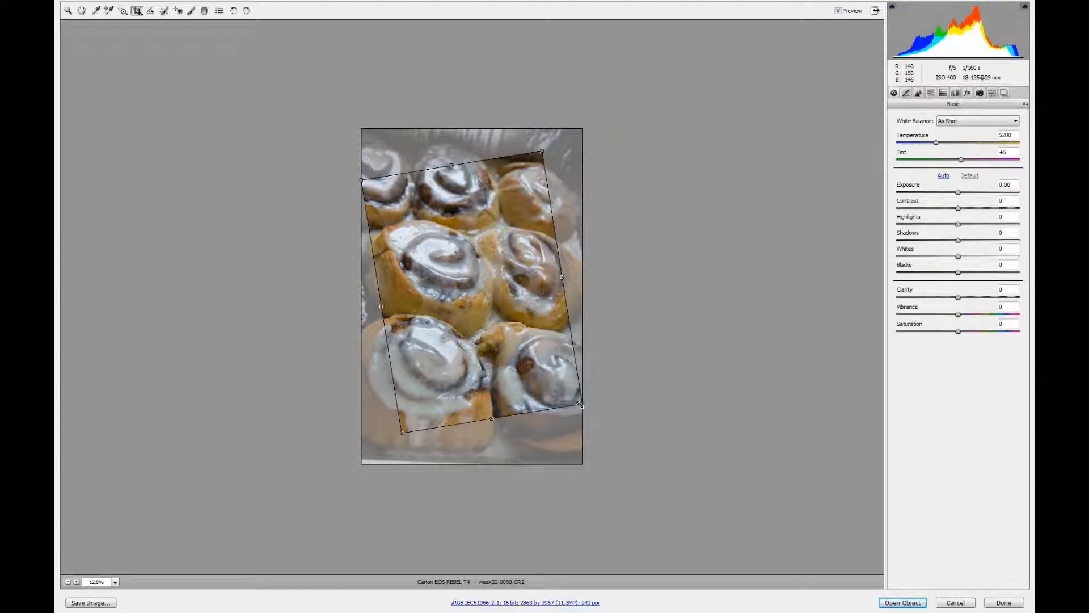
Refine the crop's tilt, position and size to about 2867 by 3997 pixels and apply it.
drag(543, 147, 548, 147)
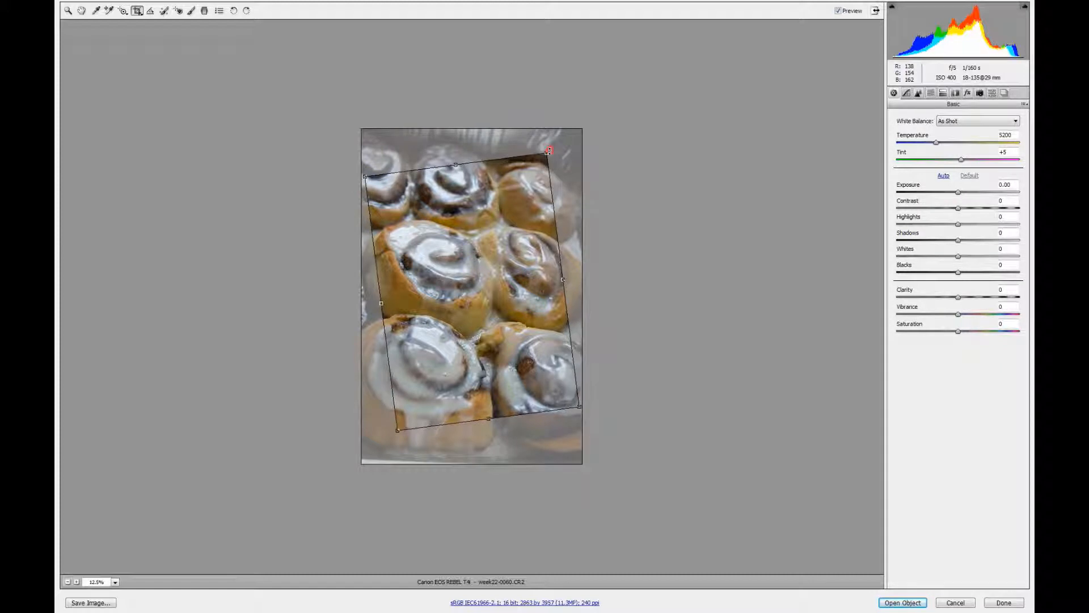
drag(461, 254, 458, 249)
drag(546, 141, 556, 145)
drag(466, 282, 461, 285)
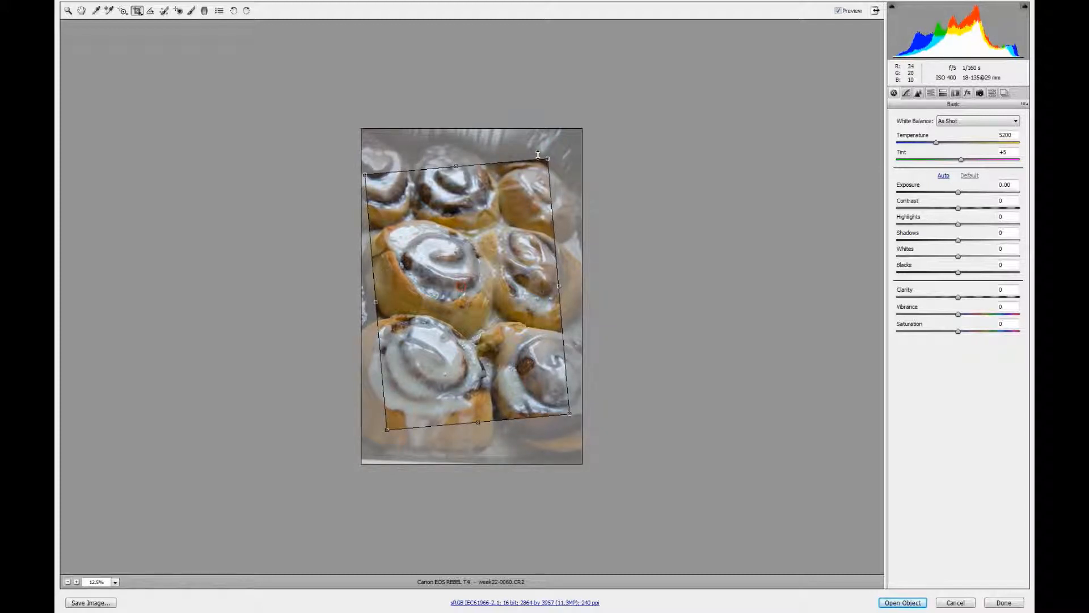
drag(548, 159, 554, 152)
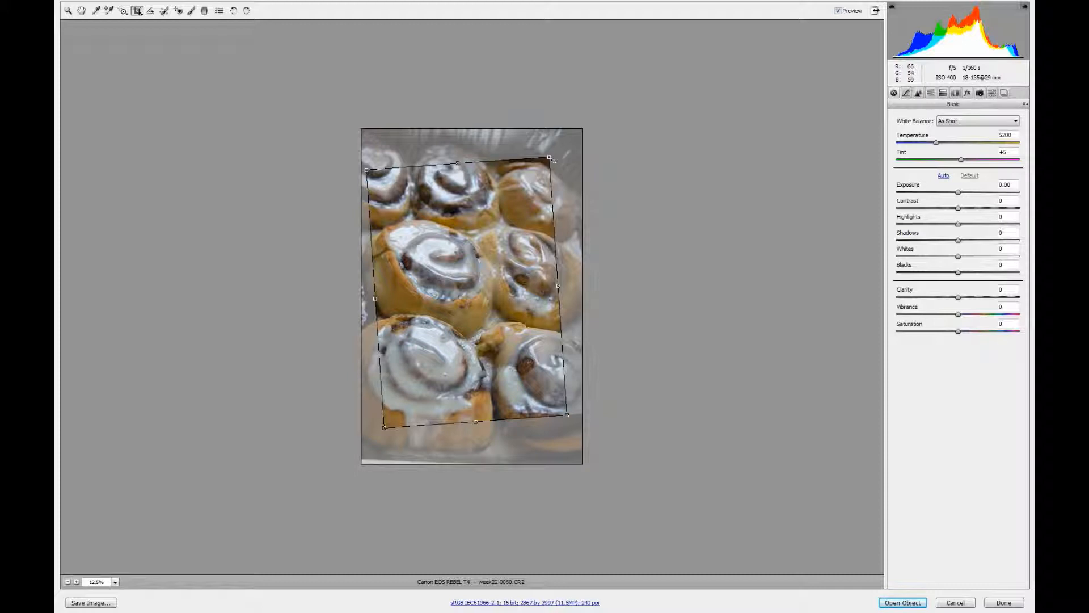
key(Return)
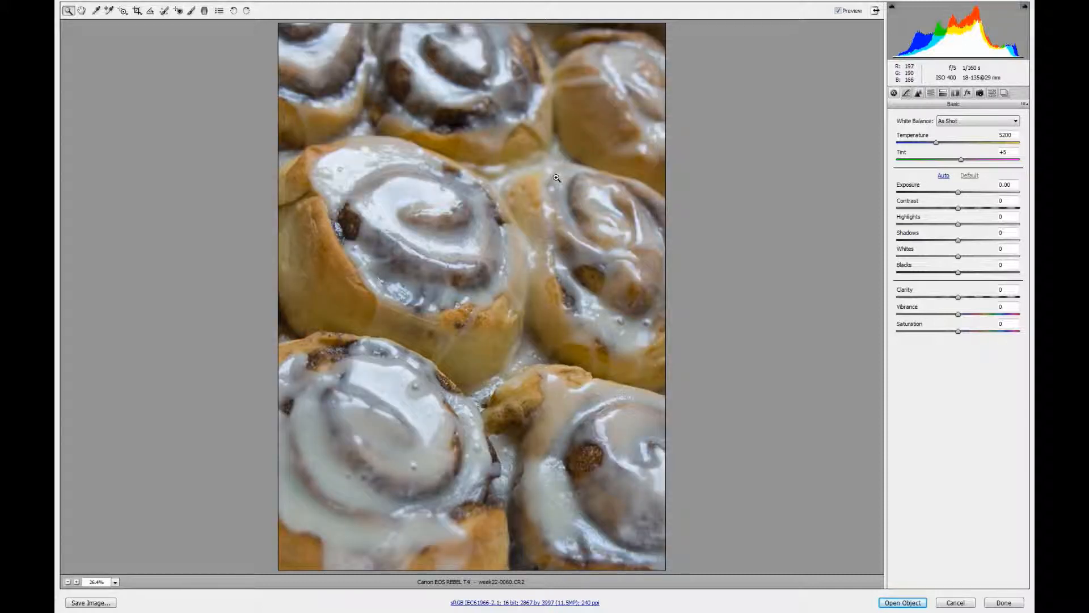
Warm the white balance to a temperature of 5400 and lower Highlights to -100.
alt+click(567, 185)
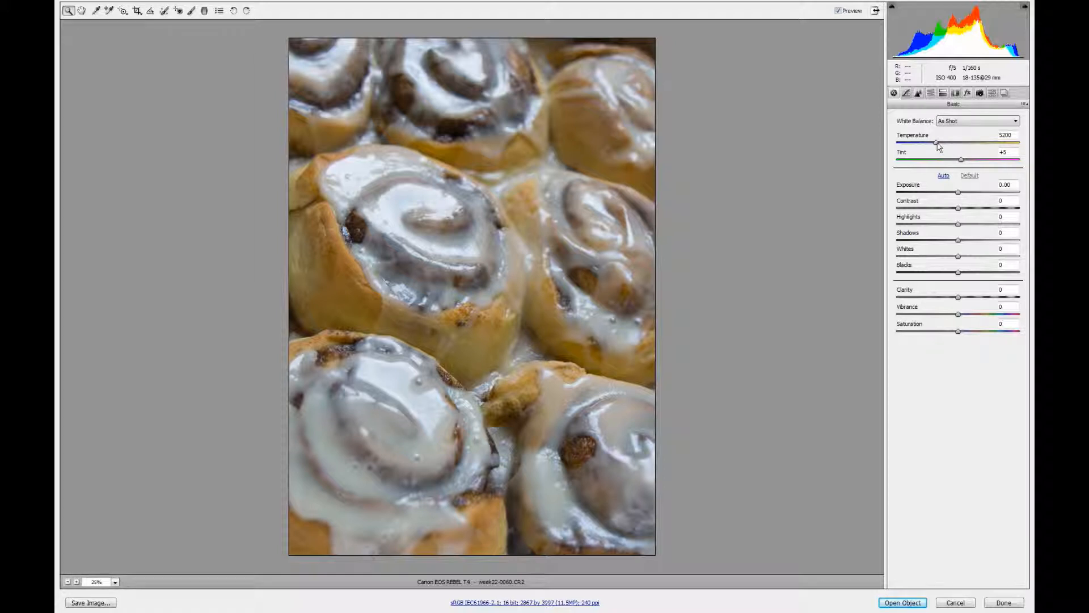
drag(936, 143, 940, 144)
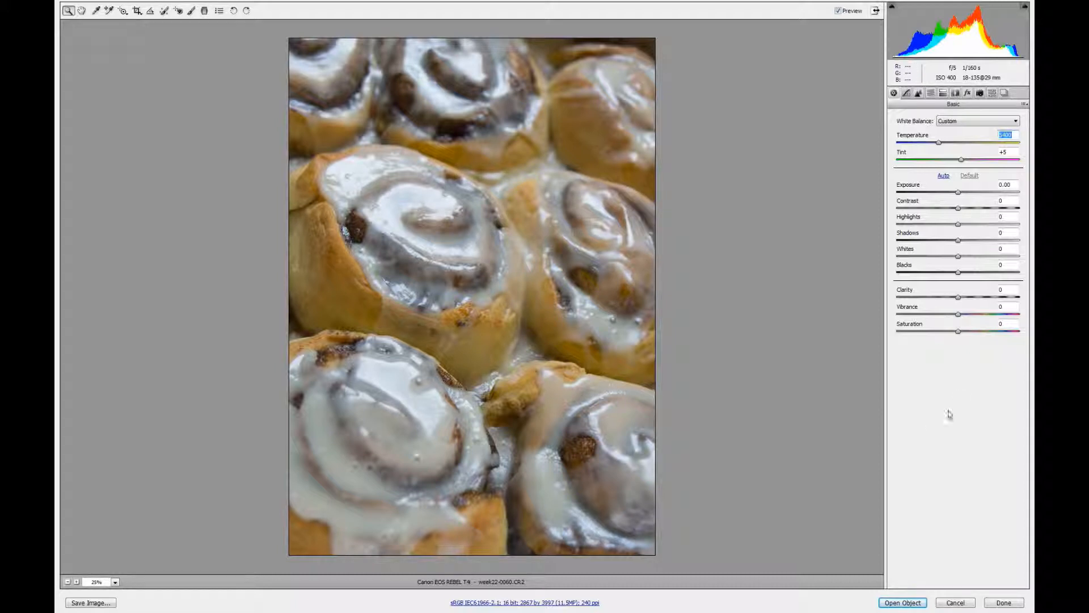
click(956, 225)
drag(956, 227, 857, 229)
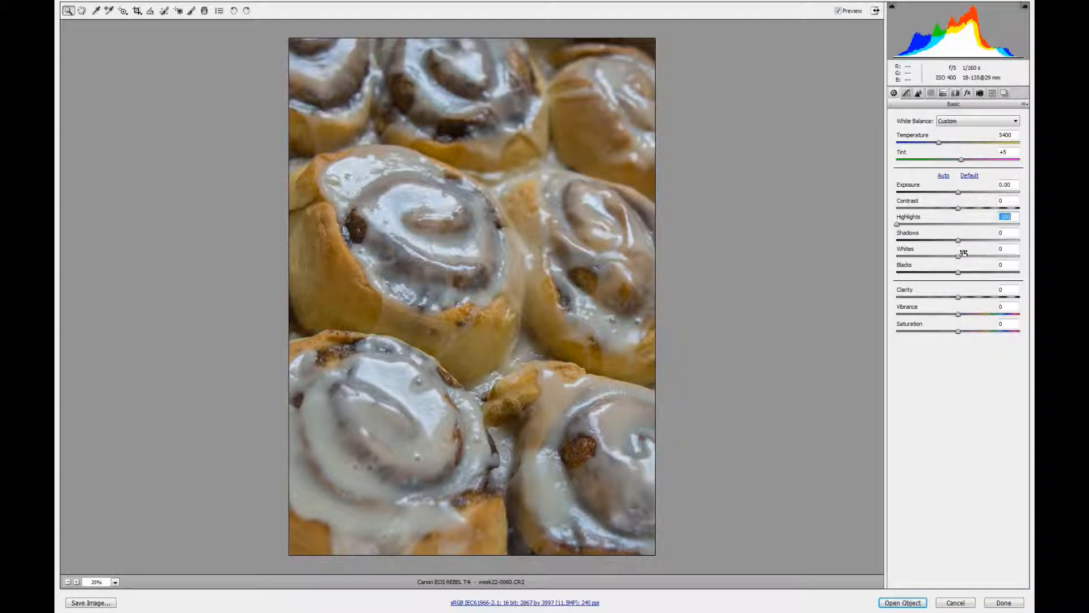
Set Whites to +45 and Blacks to -28, and compare the photo with and without the adjustments.
drag(958, 260, 985, 262)
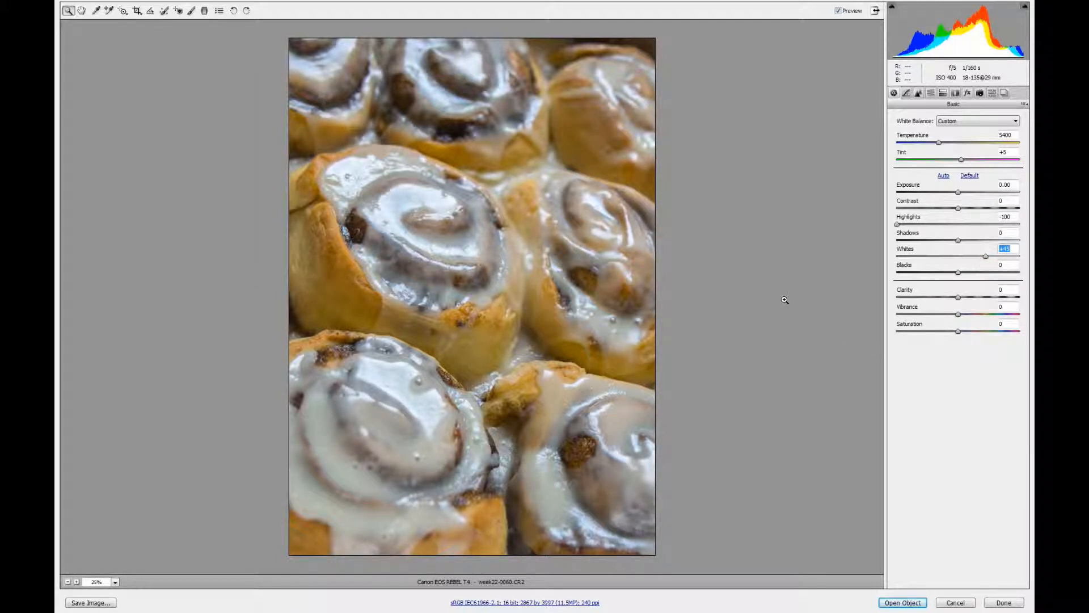
click(958, 273)
drag(959, 275, 942, 278)
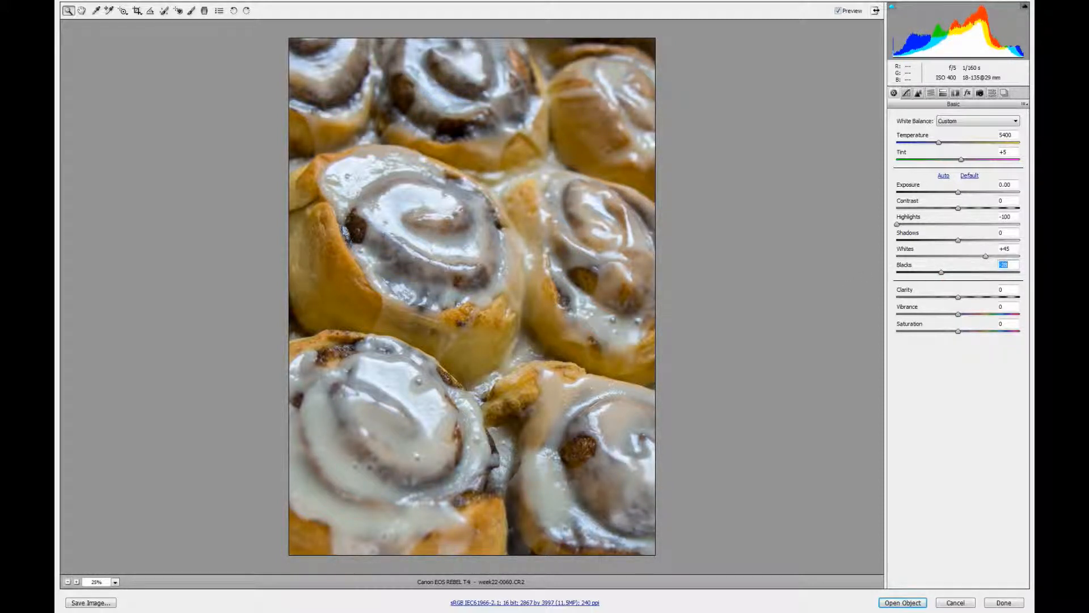
click(838, 11)
click(838, 11)
click(837, 11)
click(838, 10)
Raise Vibrance to +31 and lower Saturation to about -16.
drag(959, 316, 977, 321)
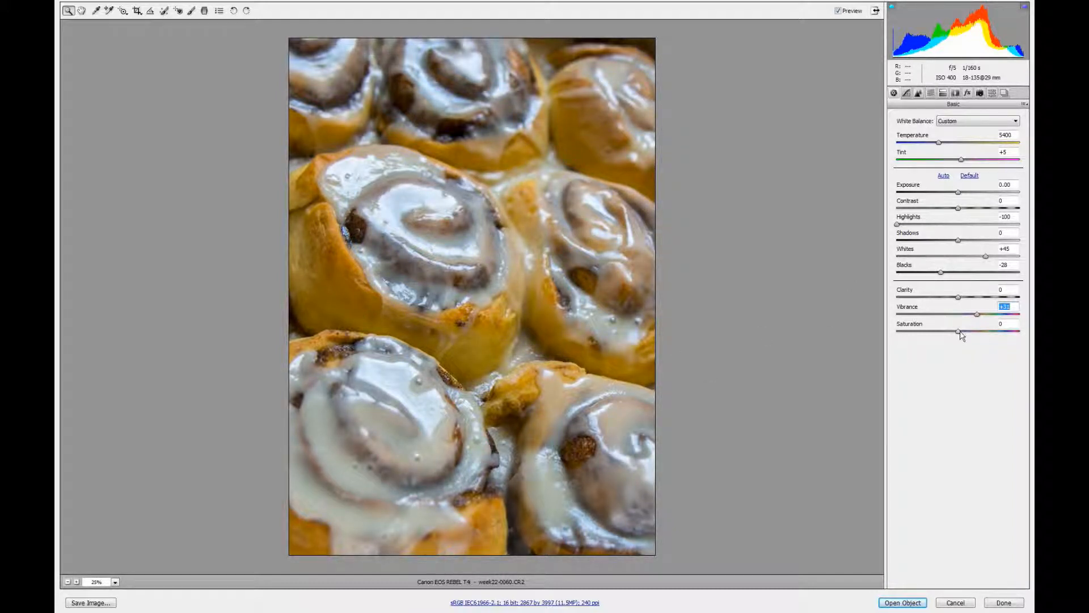
drag(960, 335, 949, 335)
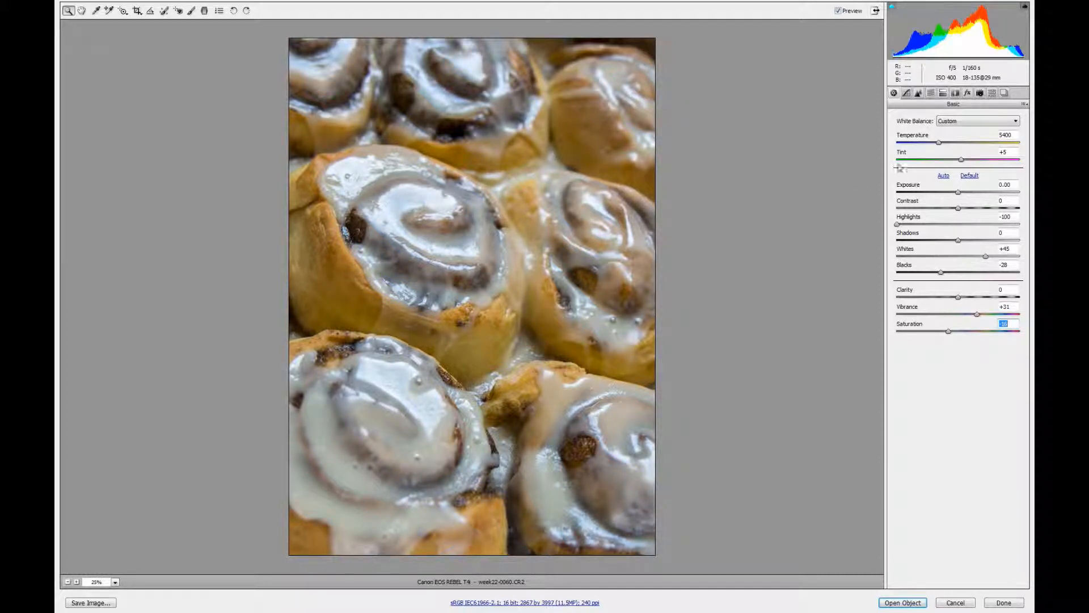
Raise the luminance of the Blues to about +12 and compare the photo with and without the HSL change.
click(932, 93)
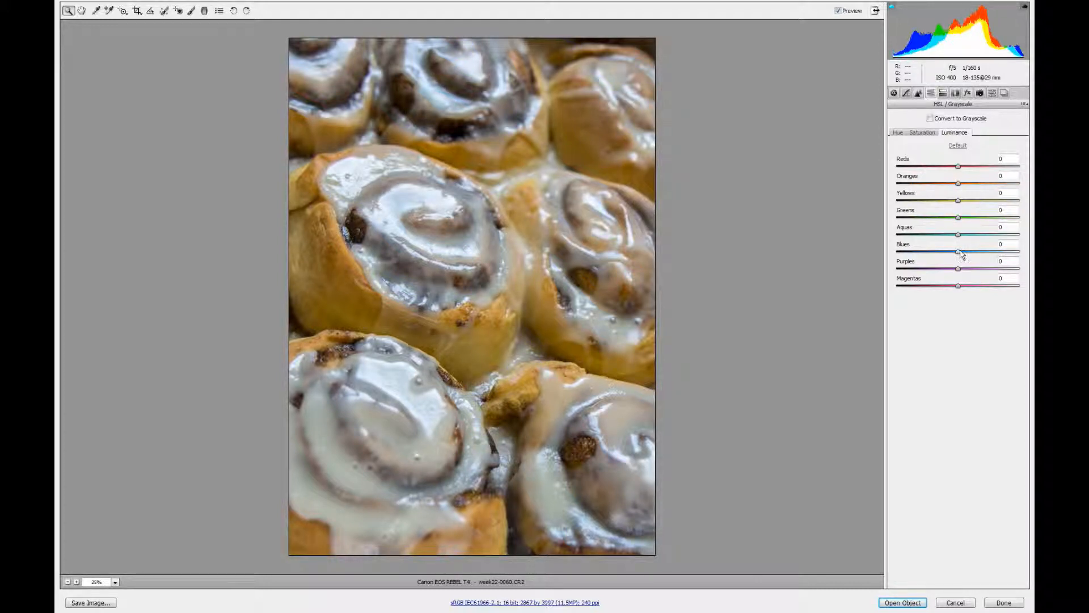
mouse_move(958, 251)
mouse_down()
mouse_move(992, 265)
mouse_move(1020, 252)
mouse_move(968, 267)
mouse_up()
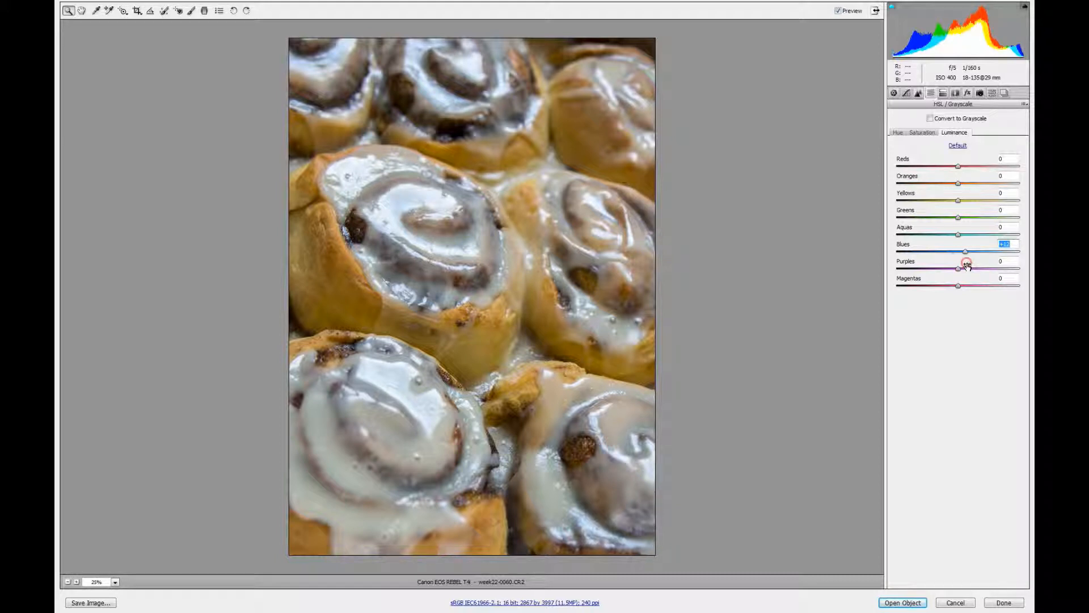
click(838, 11)
click(838, 11)
click(838, 11)
click(838, 10)
click(838, 11)
click(838, 10)
Open the developed photo in Photoshop as a smart object and collapse the history display.
click(917, 604)
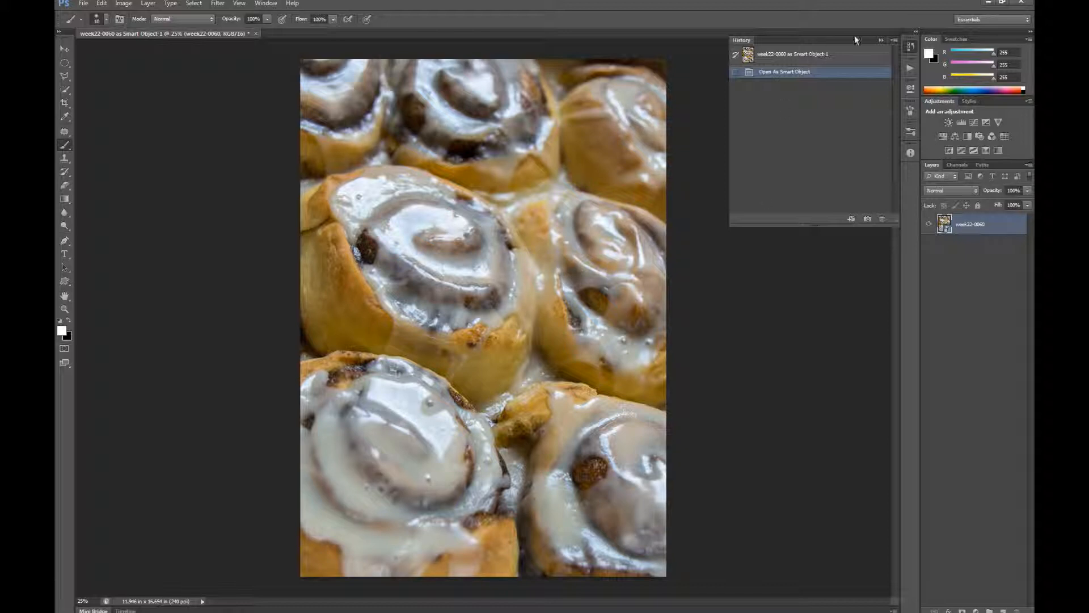
click(881, 40)
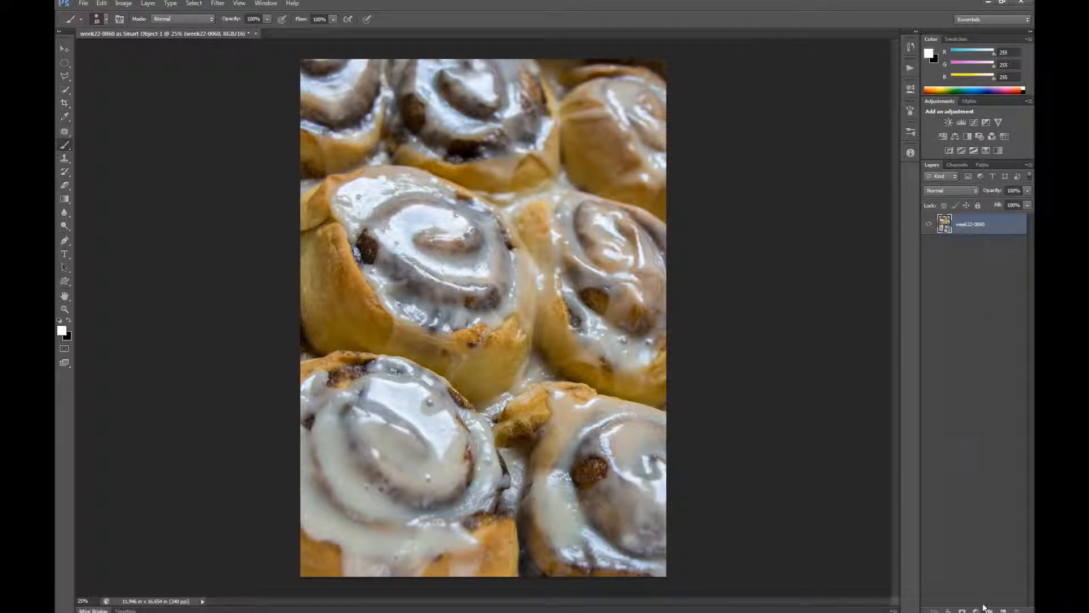
Add a Photo Filter adjustment layer, compare Warming Filter (81), and use Warming Filter (85).
click(975, 610)
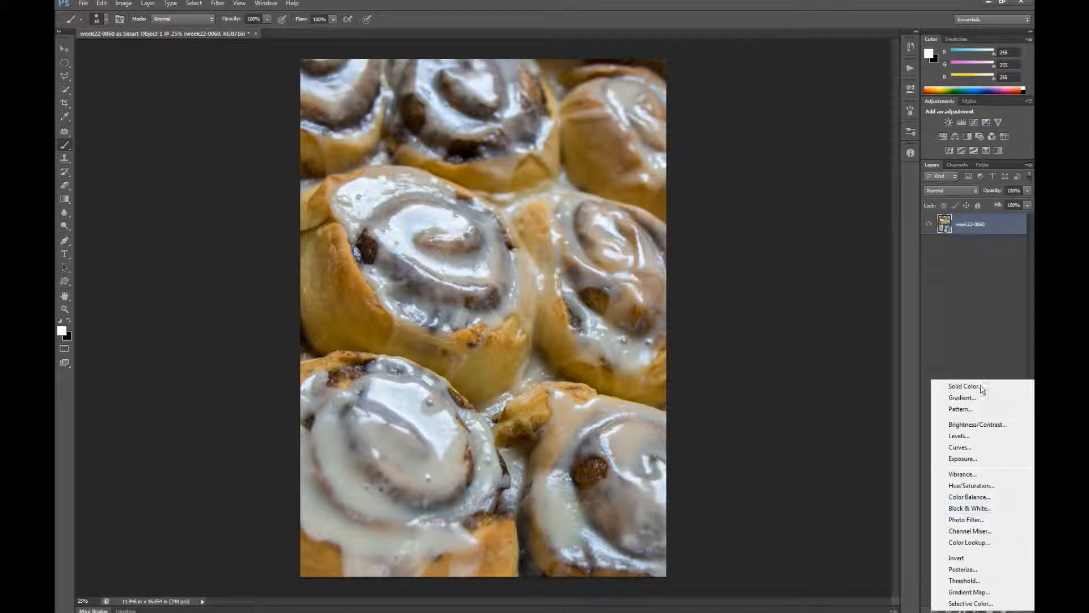
click(971, 520)
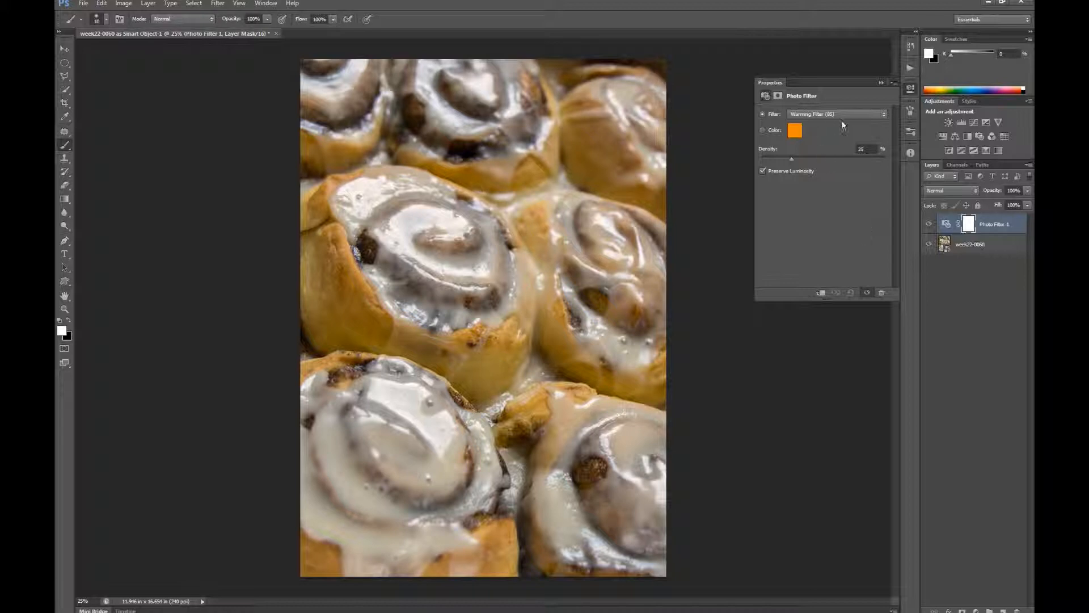
click(879, 114)
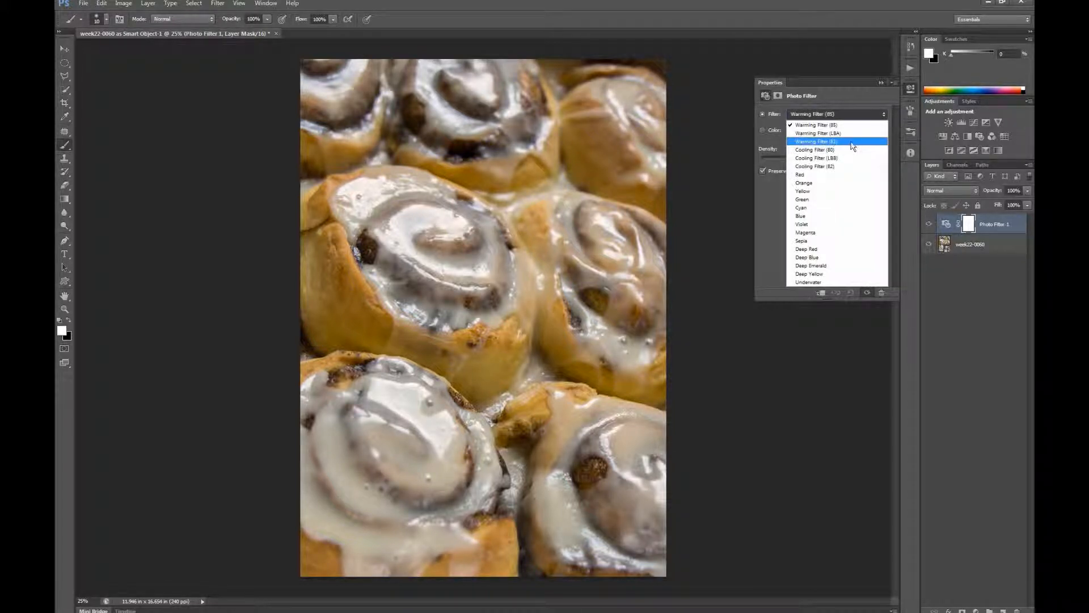
click(851, 145)
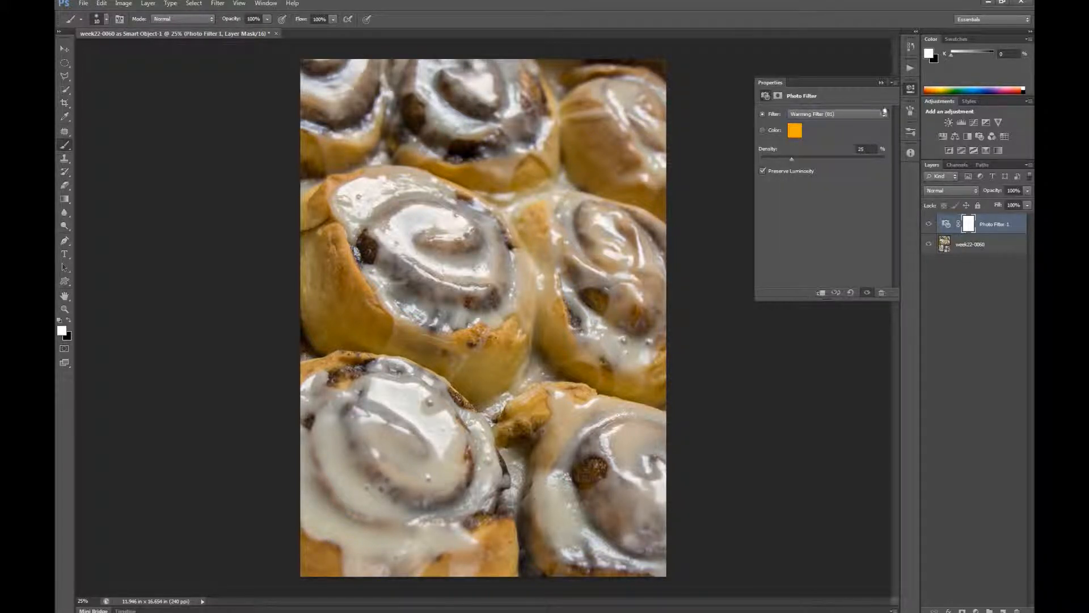
click(883, 115)
click(860, 126)
click(880, 82)
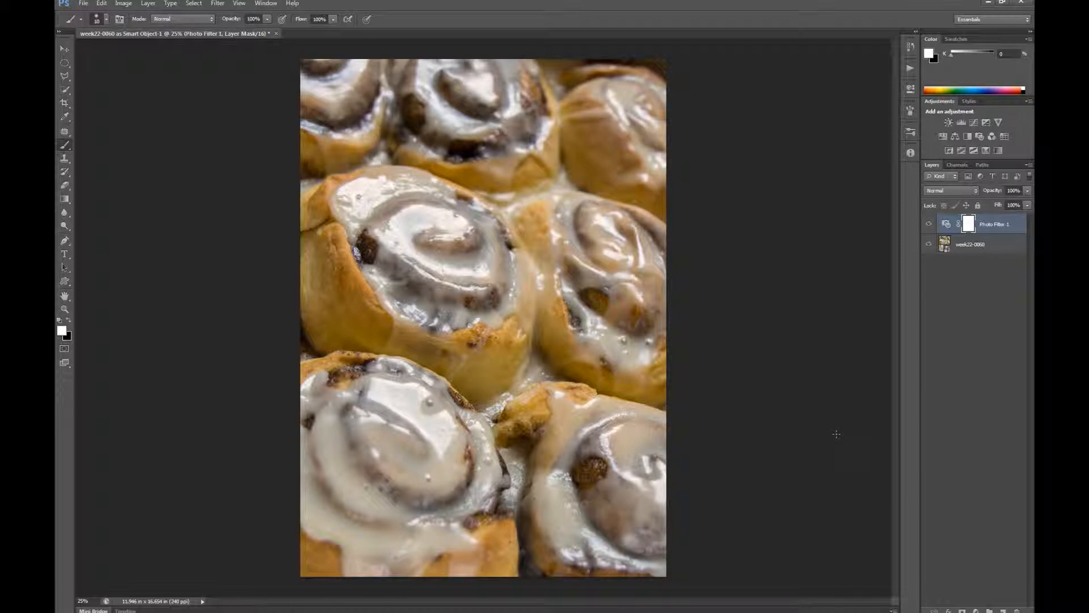
Add a Curves adjustment layer and darken the shadows with a slightly lowered point on the lower quarter of the RGB curve.
click(976, 611)
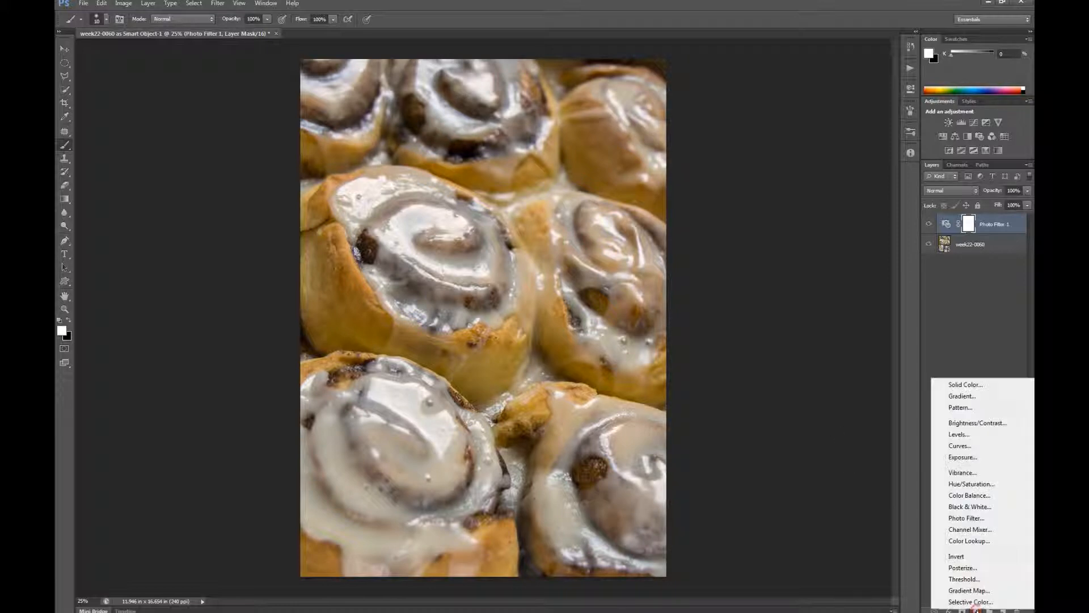
click(980, 446)
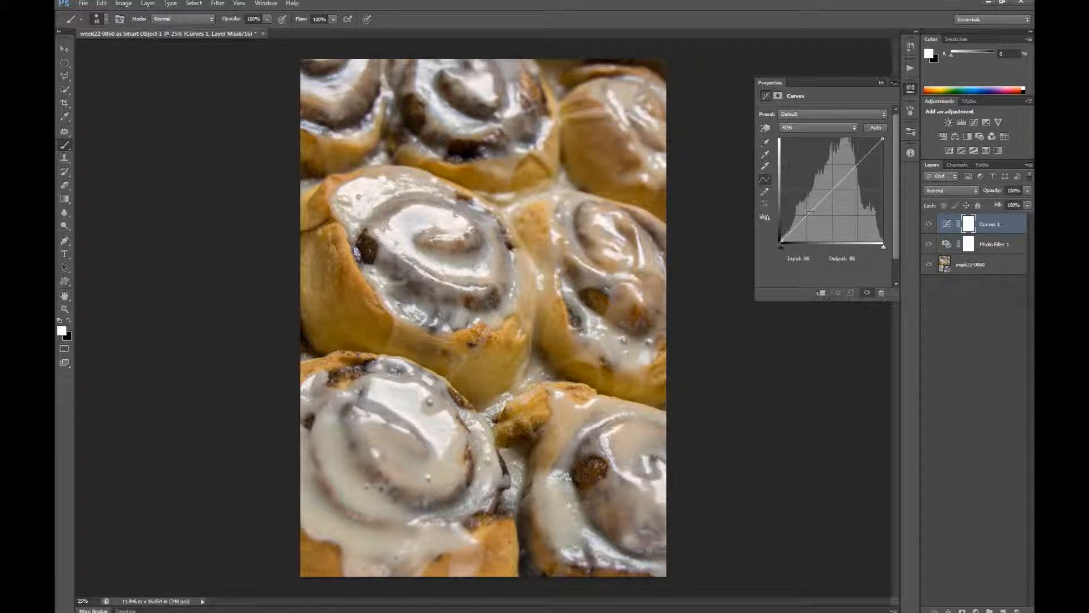
click(805, 215)
key(Up)
key(Up)
key(Up)
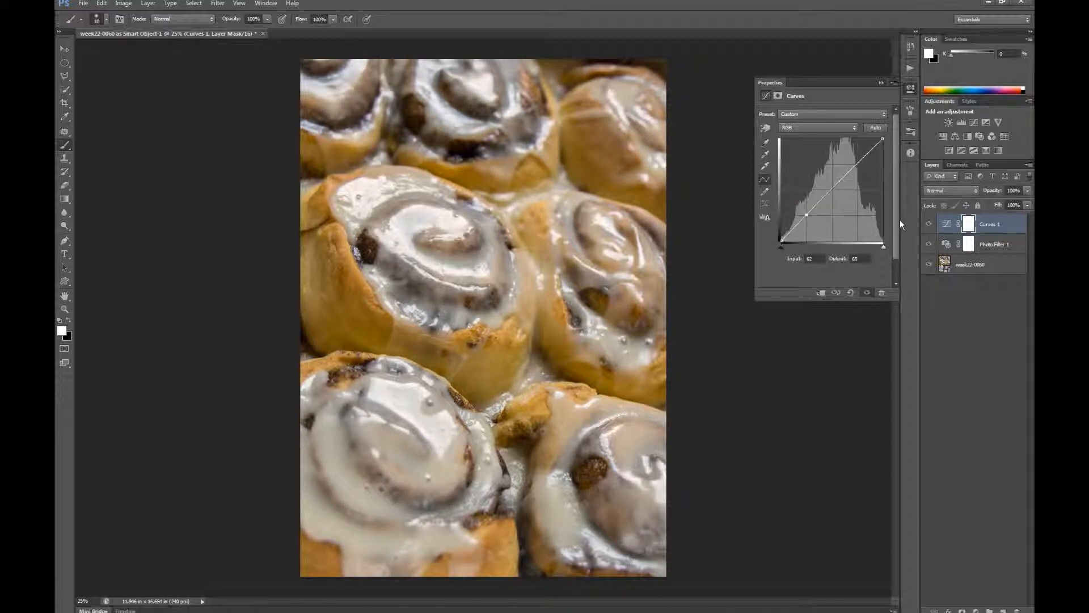
key(Down)
key(Down)
key(Down)
key(Down)
key(Down)
key(Down)
key(Down)
key(Down)
key(Down)
key(Down)
key(Down)
key(Down)
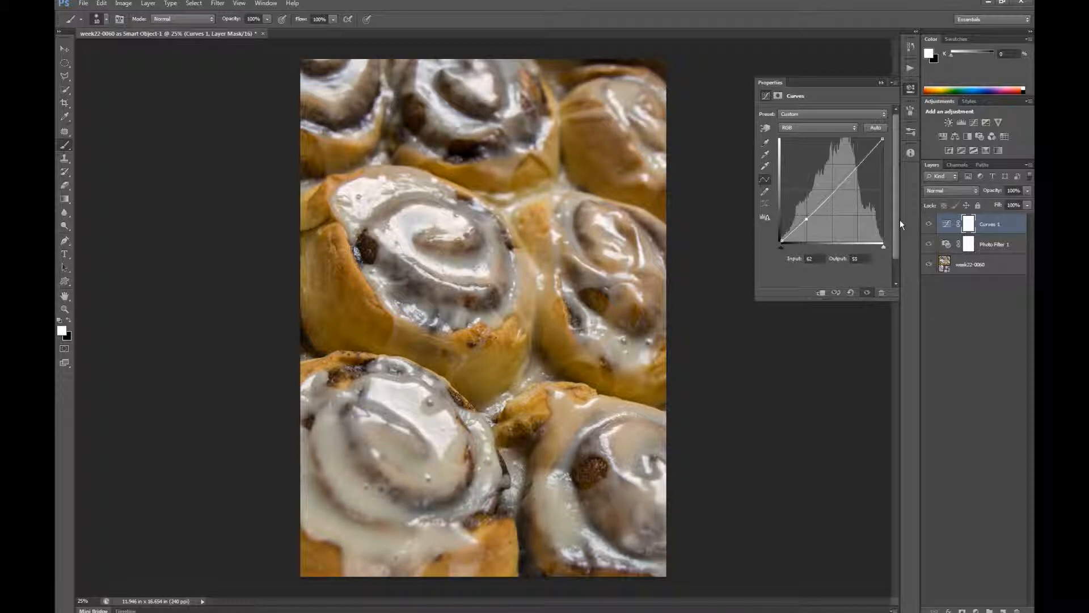
key(Up)
key(Right)
key(Right)
key(Right)
key(Right)
Brighten the highlights with an upper point on the RGB curve at input 193 and output 195.
click(859, 164)
key(Left)
key(Left)
key(Up)
key(Up)
key(Up)
key(Up)
key(Up)
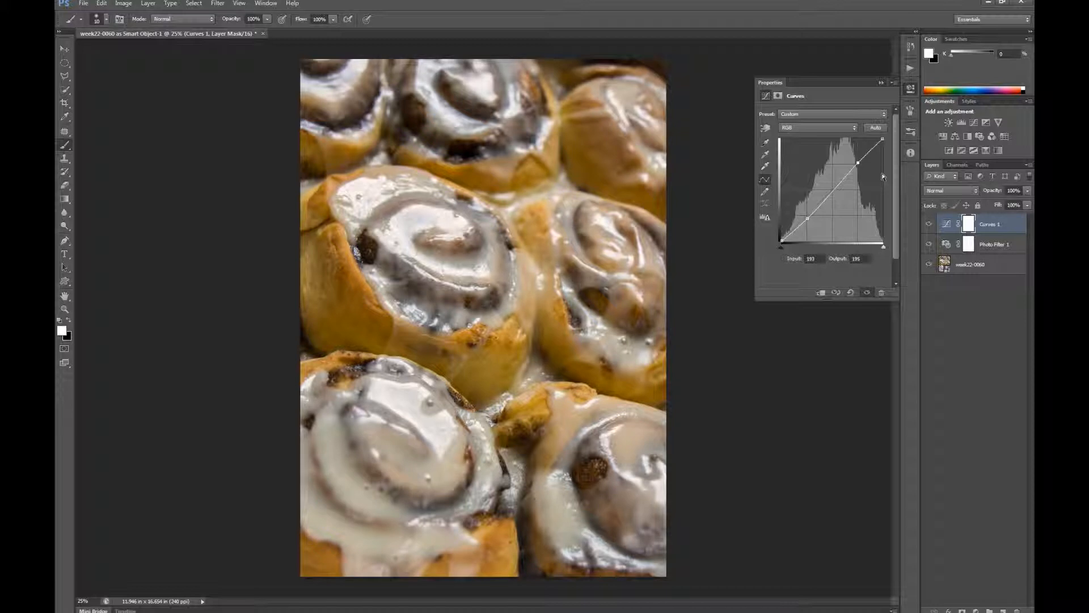
Compare the photo with and without the Curves layer, and set that layer's blend mode to Luminosity.
click(929, 224)
click(931, 225)
click(975, 192)
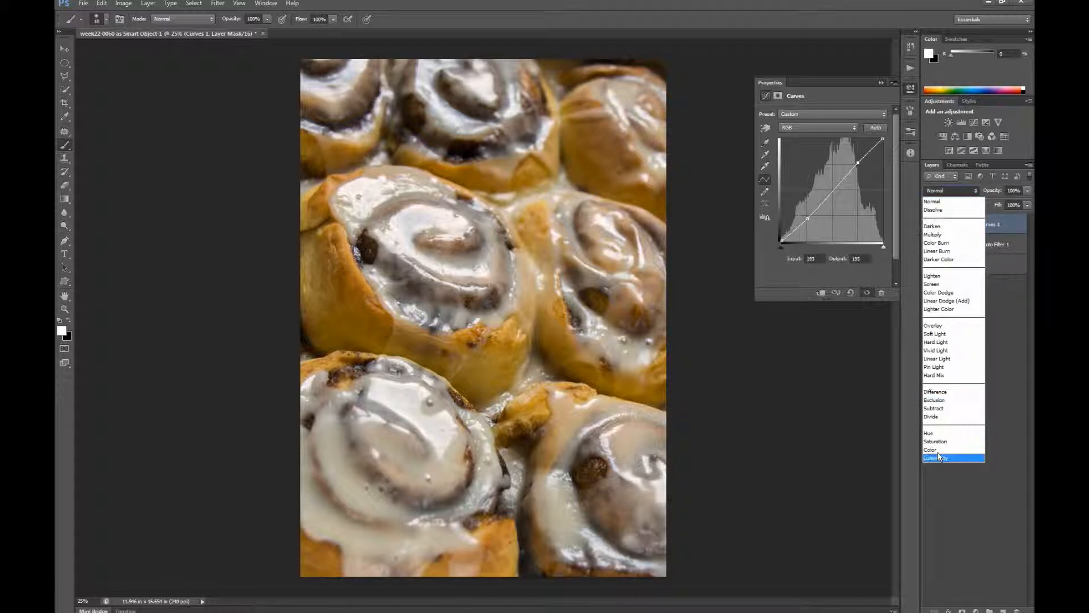
click(937, 458)
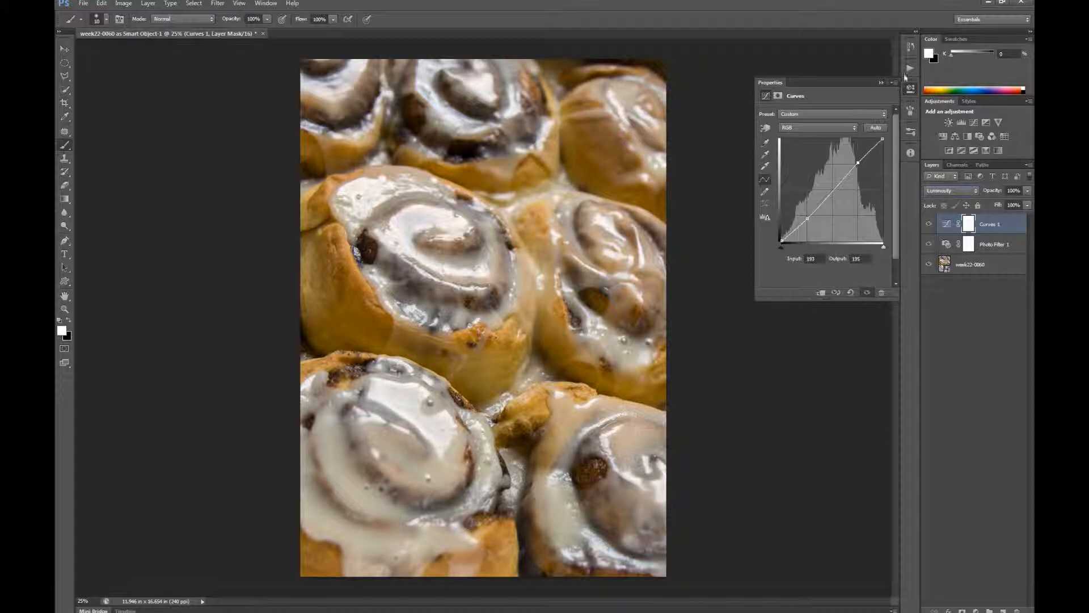
click(882, 82)
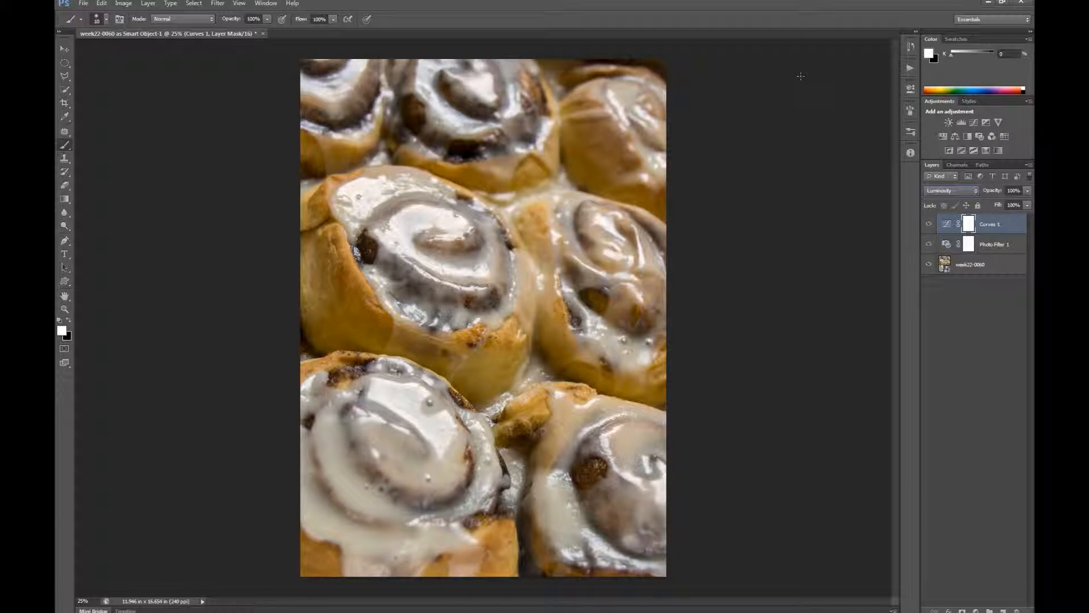
Switch the document view to full-screen mode.
click(838, 30)
key(f)
key(f)
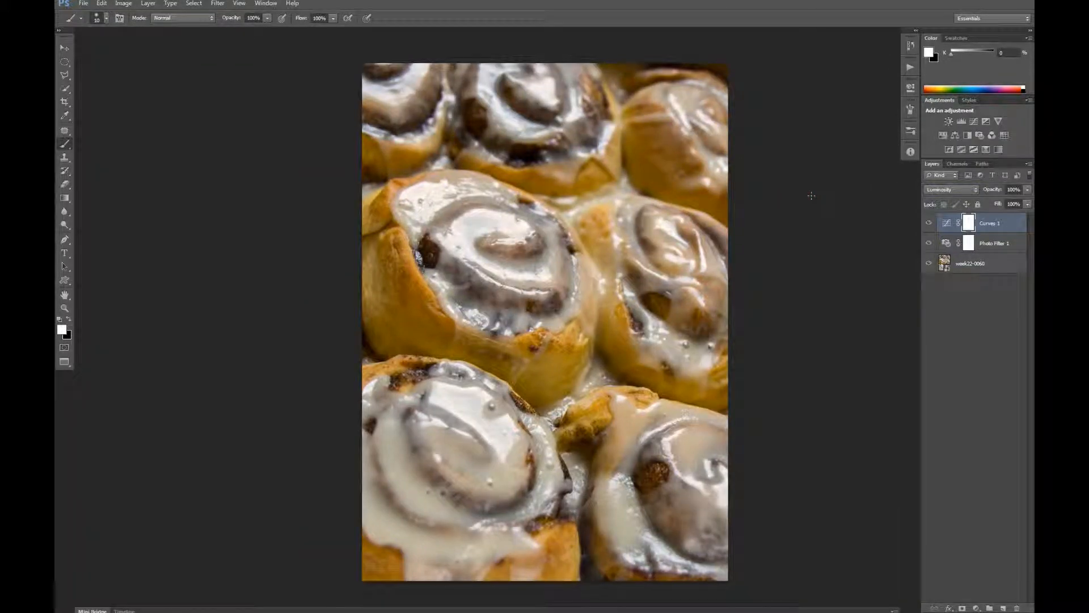